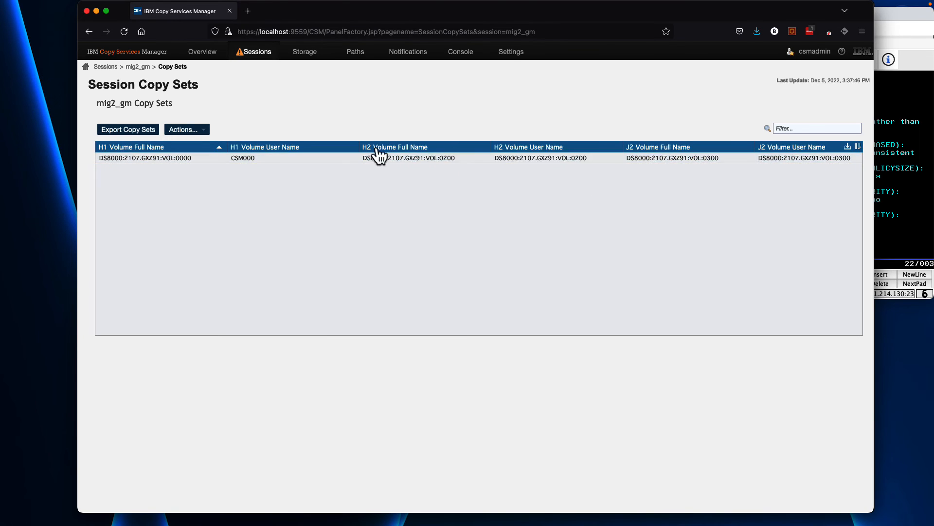
# Open the mig2 session's copy sets and inspect the H2 volume's details
pyautogui.click(106, 67)
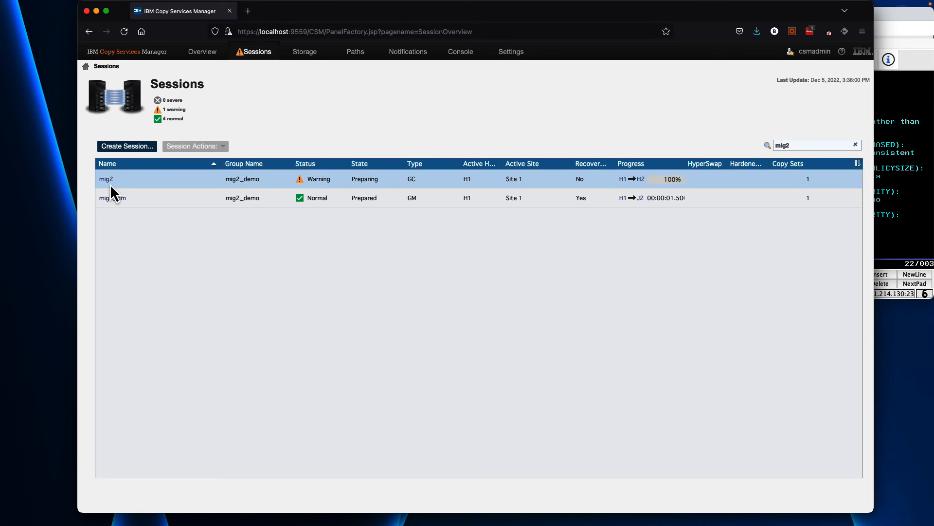
pyautogui.click(107, 180)
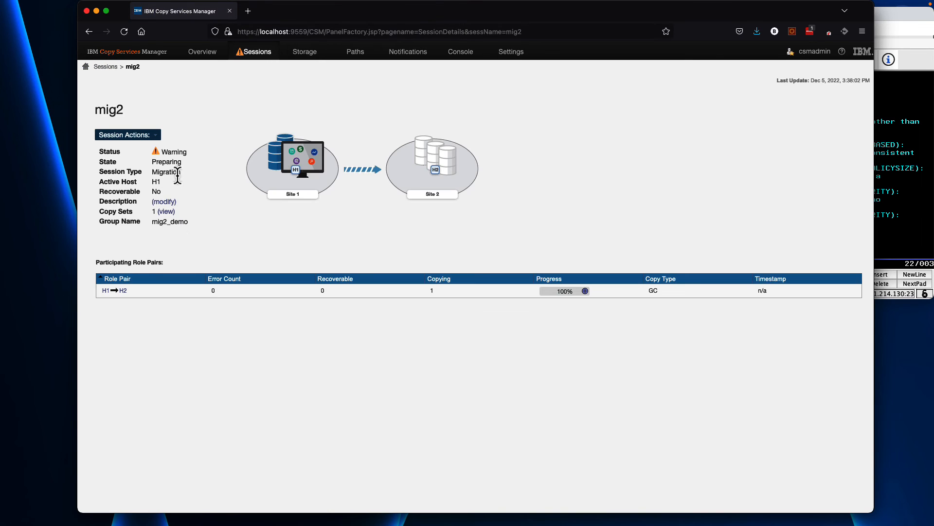
pyautogui.doubleClick(166, 172)
pyautogui.click(166, 211)
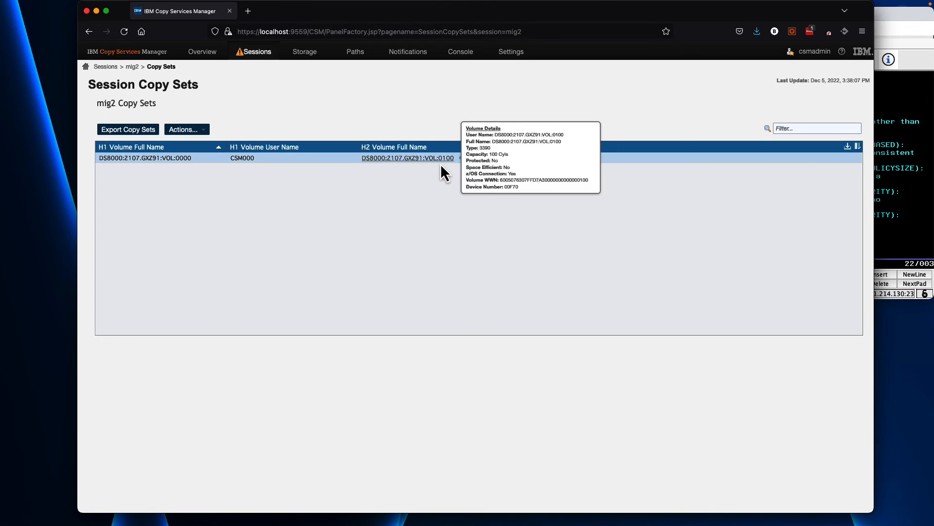
pyautogui.moveTo(446, 162)
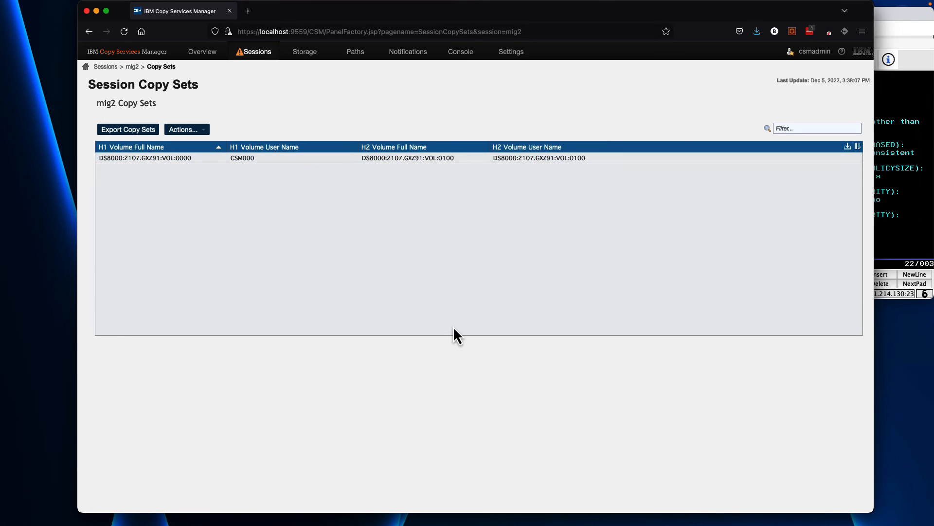
# Enable Manage H1-H2 Migration with HyperSwap for the mig2 session on sysplex CAPTKEN1 in its properties
pyautogui.click(108, 66)
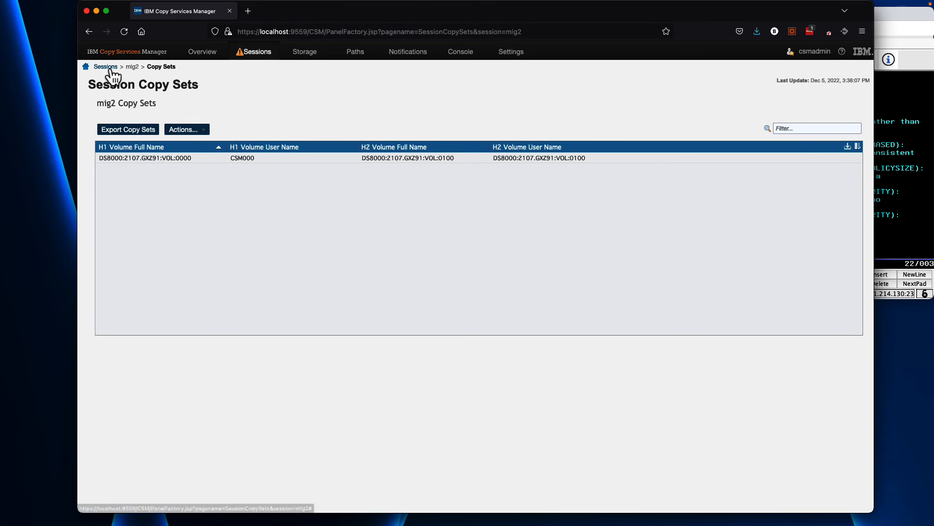
pyautogui.click(180, 179)
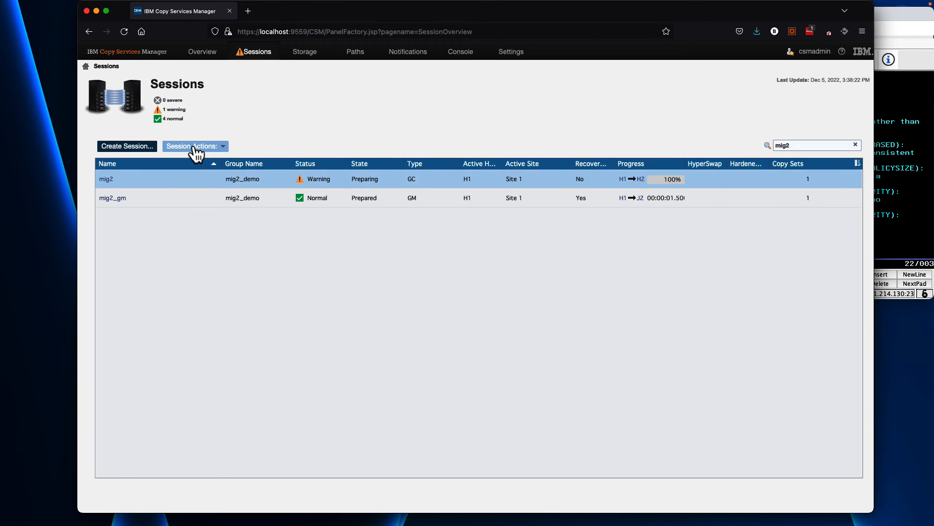
pyautogui.click(195, 147)
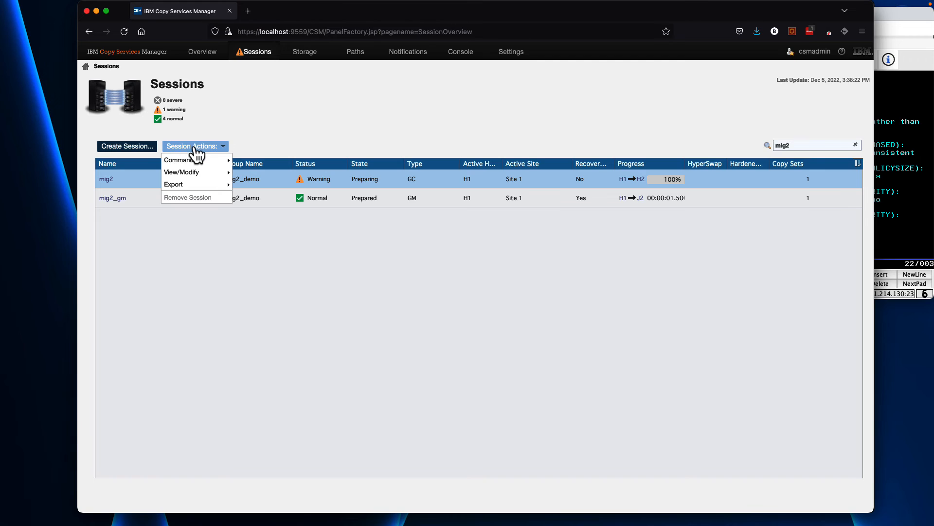
pyautogui.moveTo(199, 172)
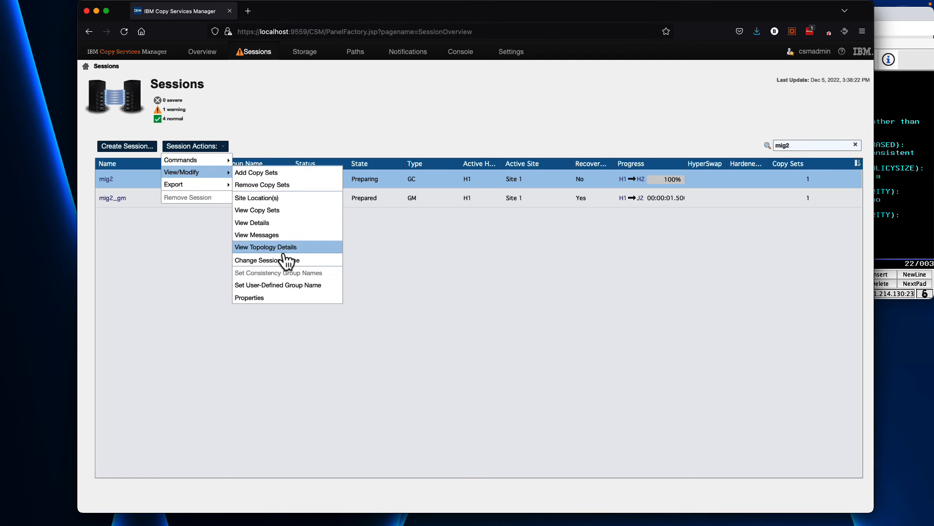
pyautogui.click(284, 298)
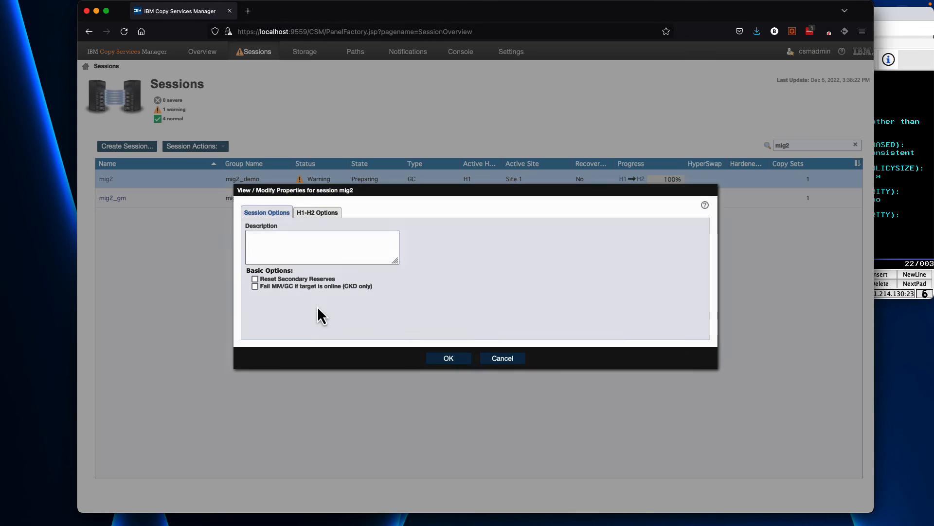
pyautogui.click(308, 214)
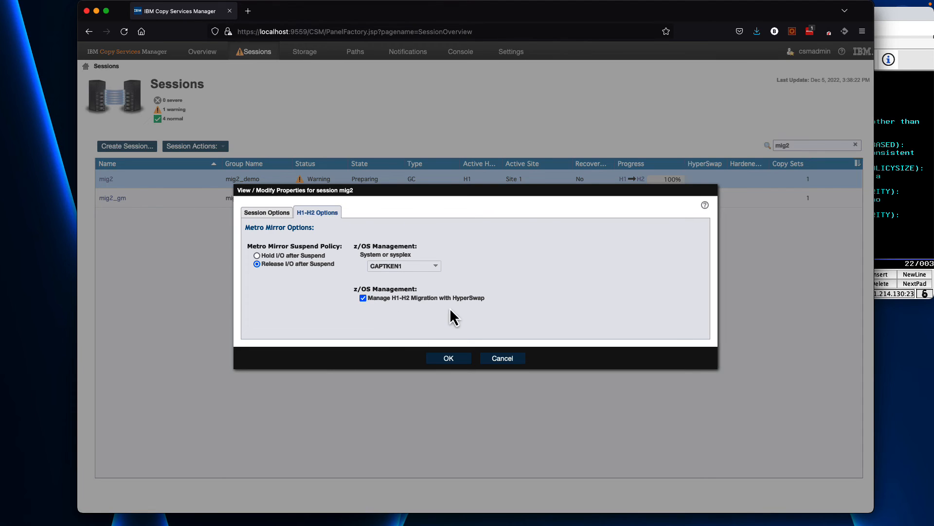
pyautogui.click(889, 27)
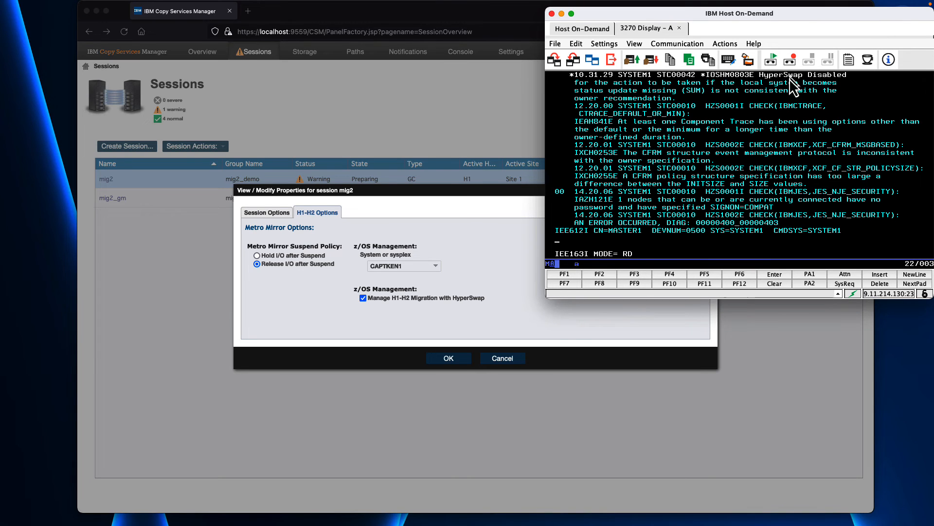
pyautogui.click(374, 326)
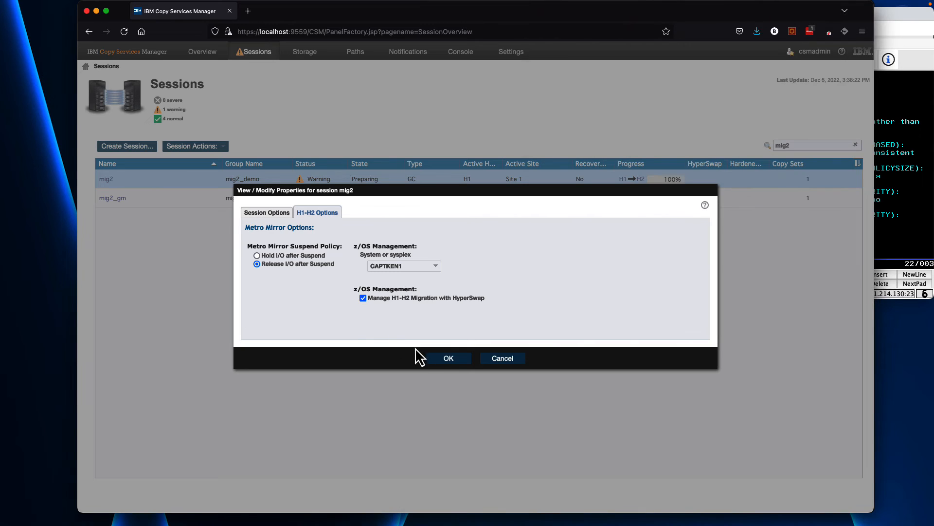
pyautogui.click(445, 358)
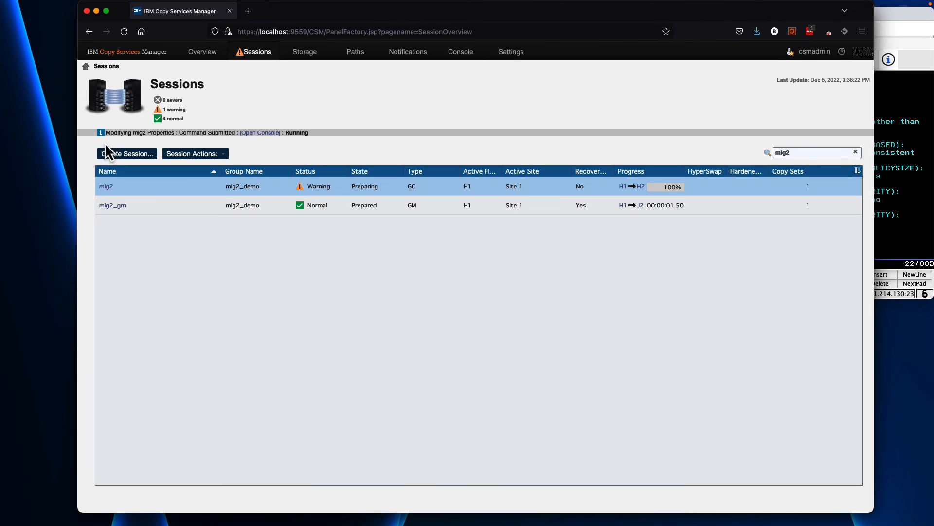
# Review the host console messages and the mig2 session's details
pyautogui.click(897, 15)
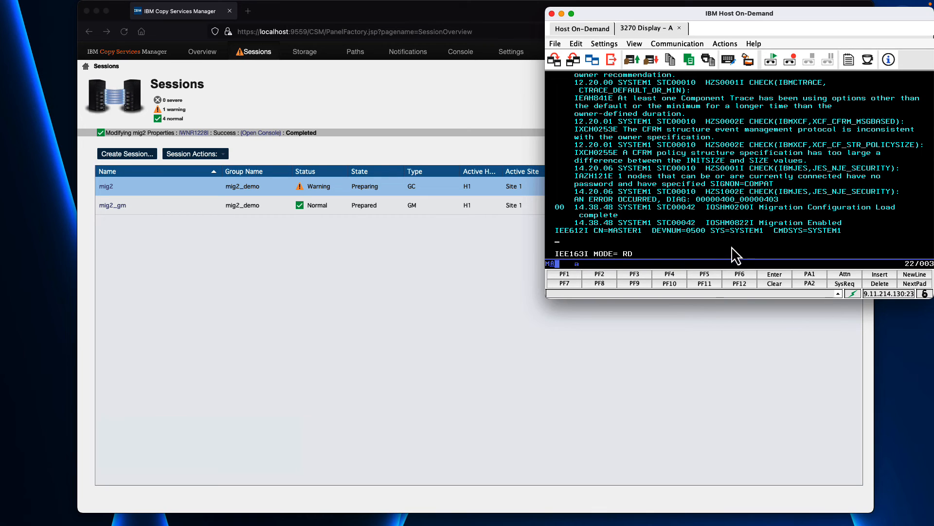
pyautogui.click(421, 261)
pyautogui.click(105, 187)
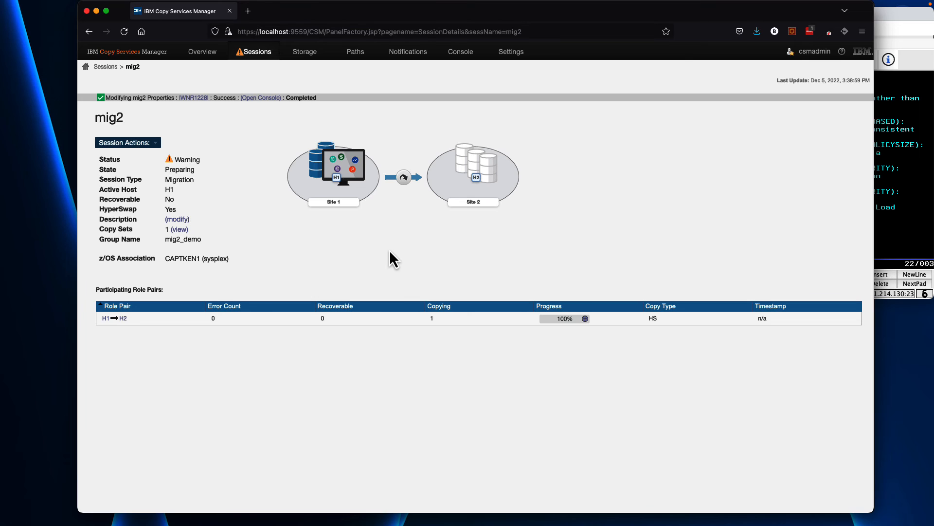
# Run the Sync And Swap command on the mig2 session and confirm it
pyautogui.click(107, 67)
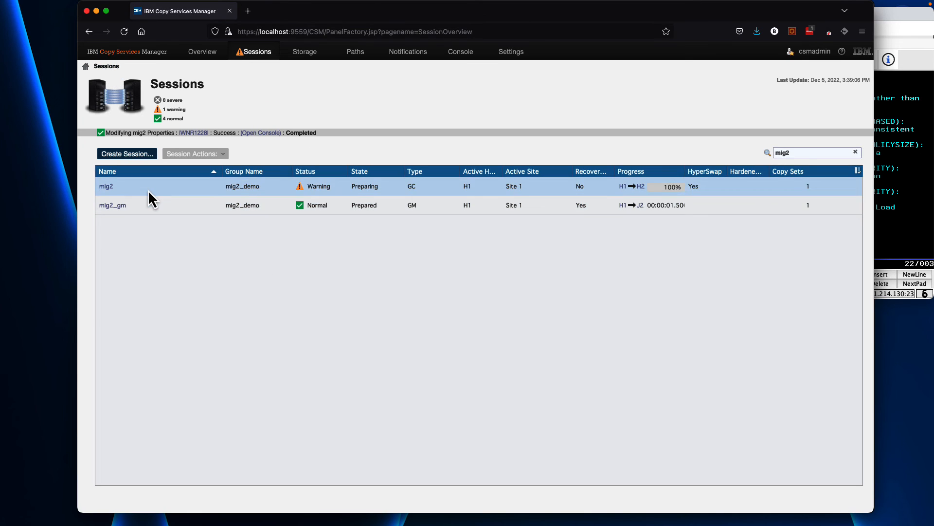
pyautogui.click(148, 190)
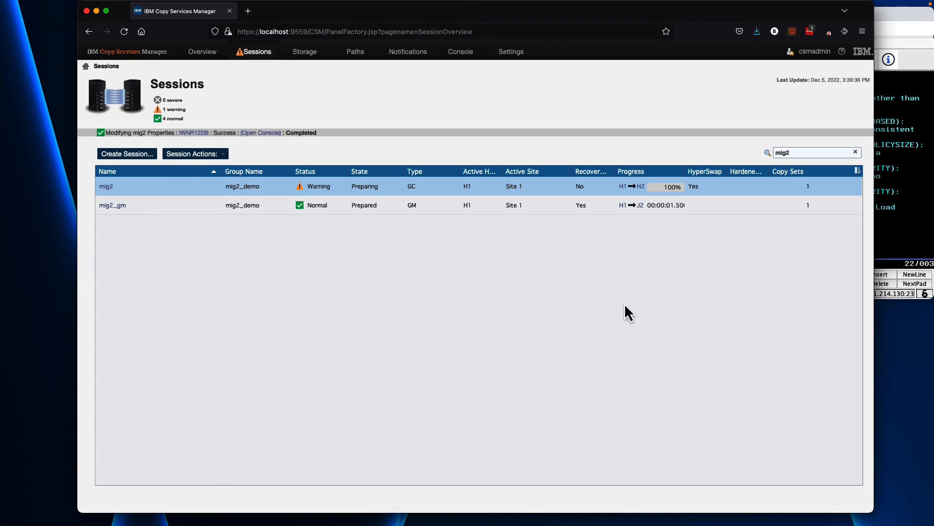
pyautogui.click(208, 155)
pyautogui.moveTo(208, 168)
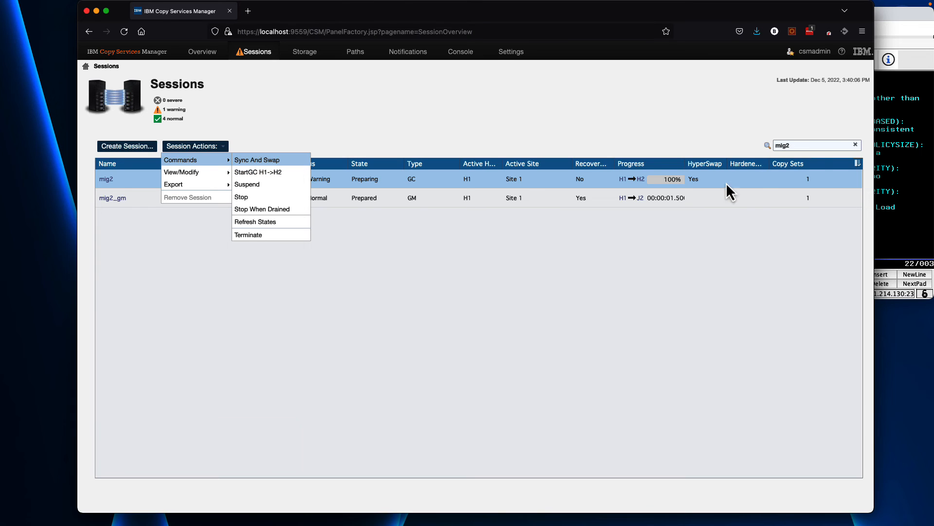
pyautogui.click(265, 164)
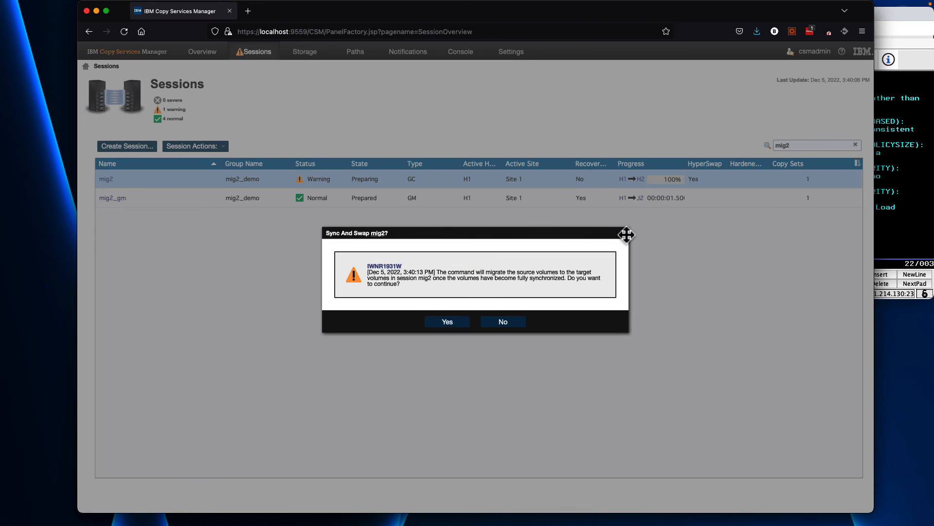
pyautogui.click(452, 332)
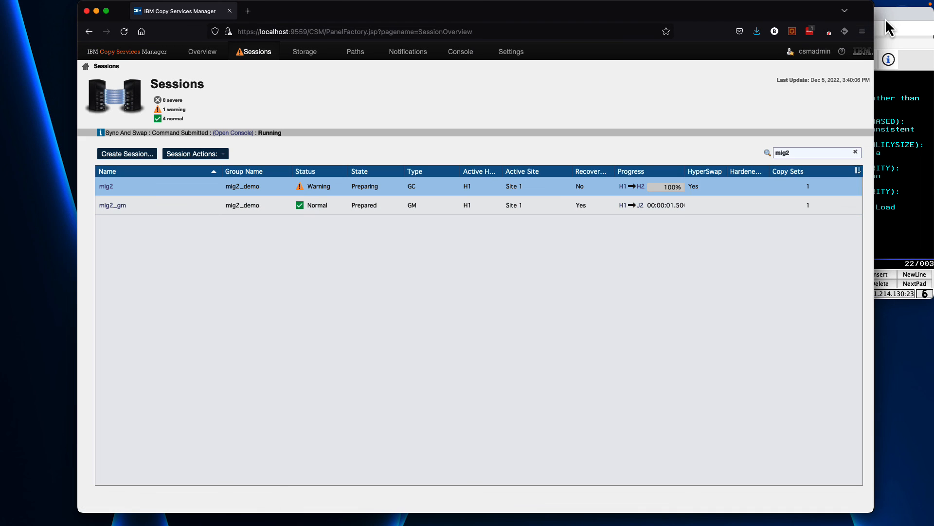
# Check the host console and refresh the sessions list to follow the swap's progress
pyautogui.click(886, 18)
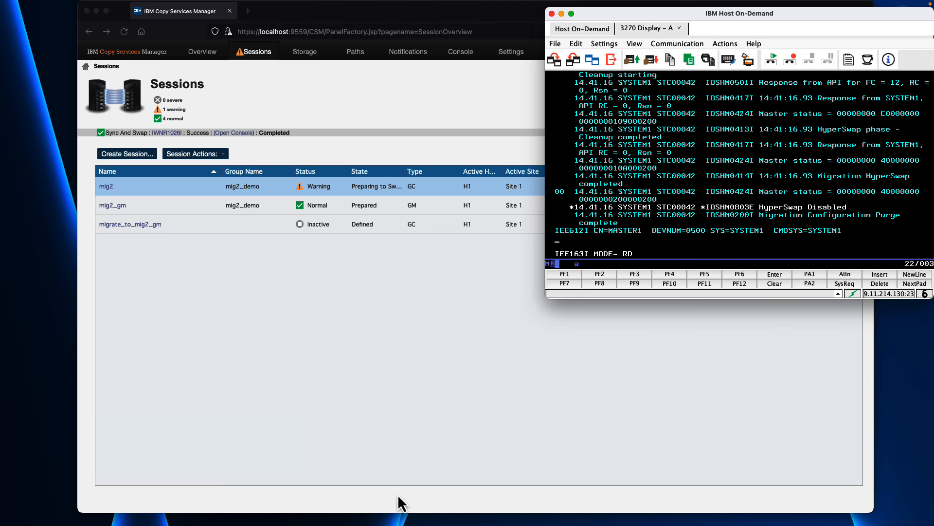
pyautogui.click(338, 306)
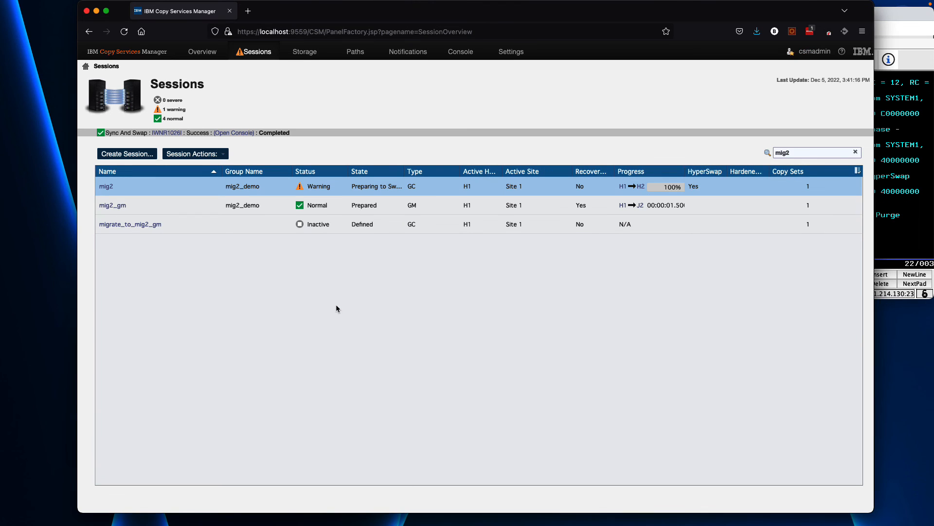
pyautogui.keyDown('shift'); pyautogui.click(174, 212); pyautogui.keyUp('shift')
pyautogui.click(124, 35)
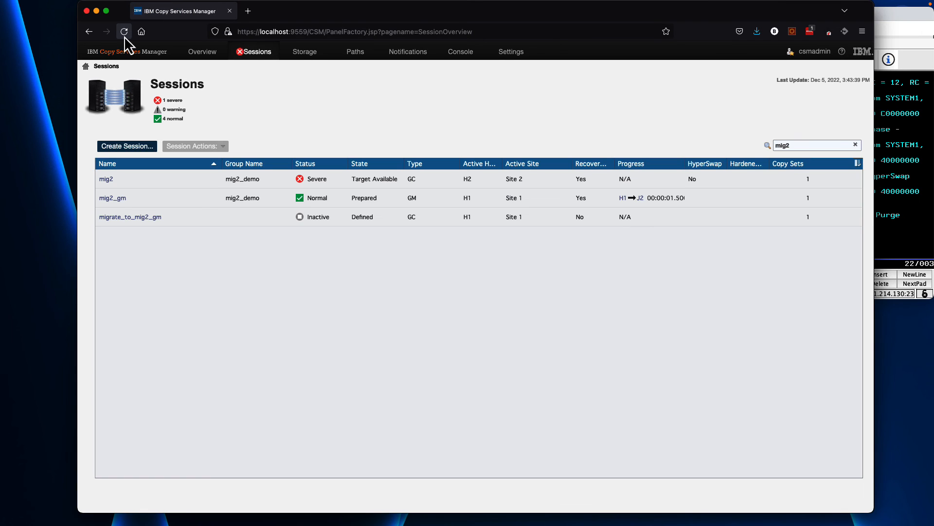
pyautogui.click(124, 36)
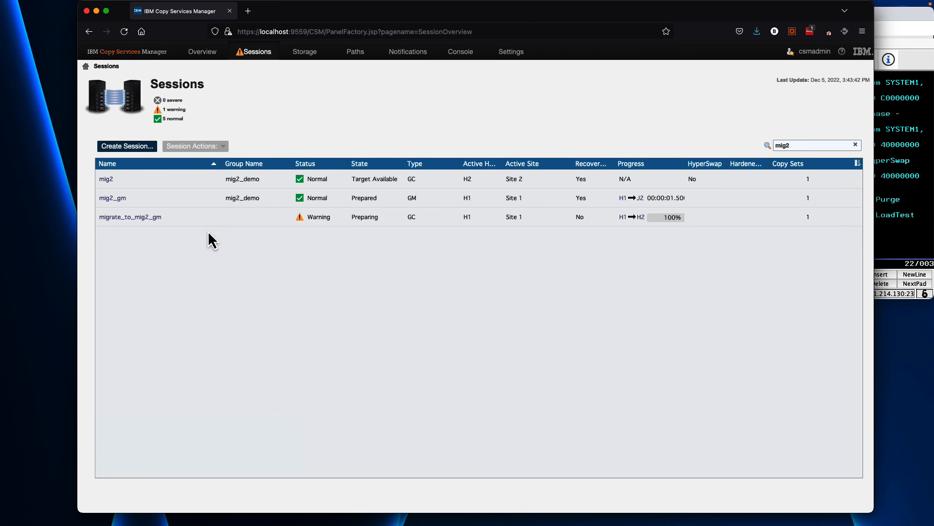
# Run the Unfence and Clip command on the mig2 session and confirm it
pyautogui.click(131, 181)
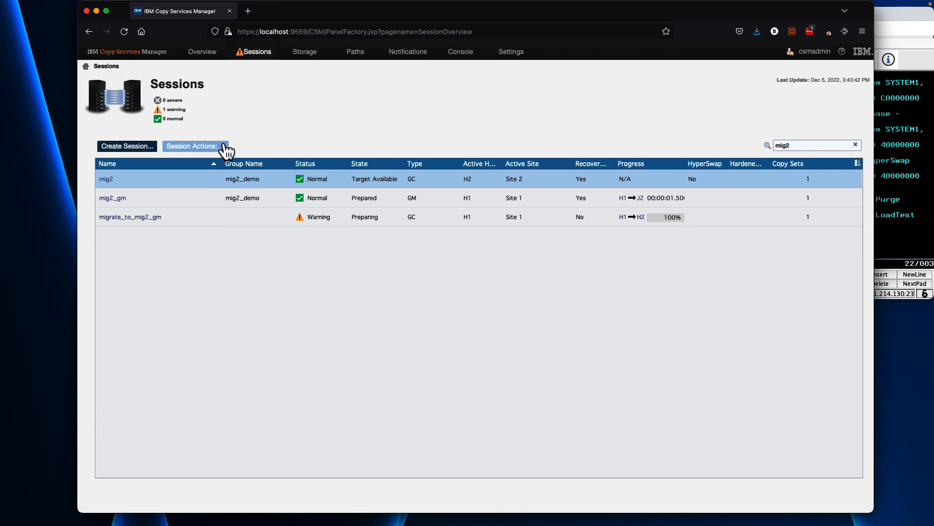
pyautogui.click(227, 149)
pyautogui.moveTo(224, 160)
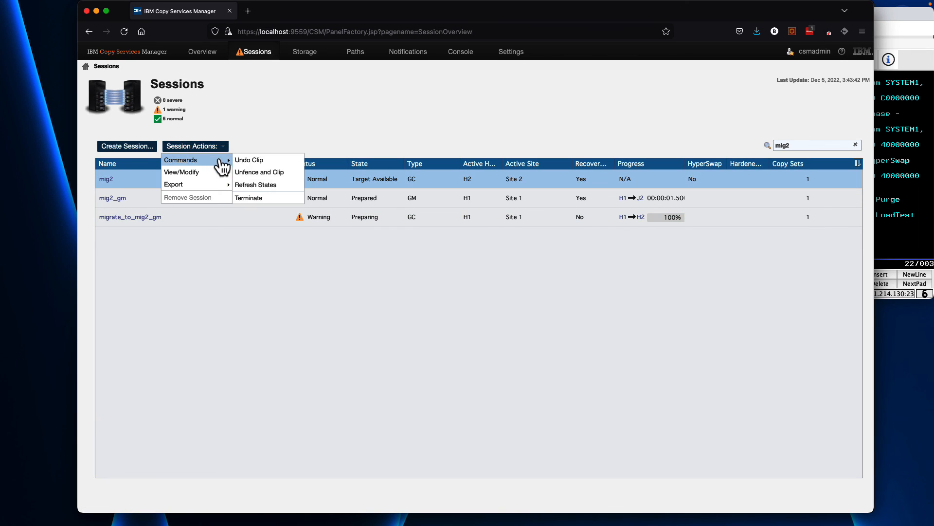
pyautogui.click(286, 173)
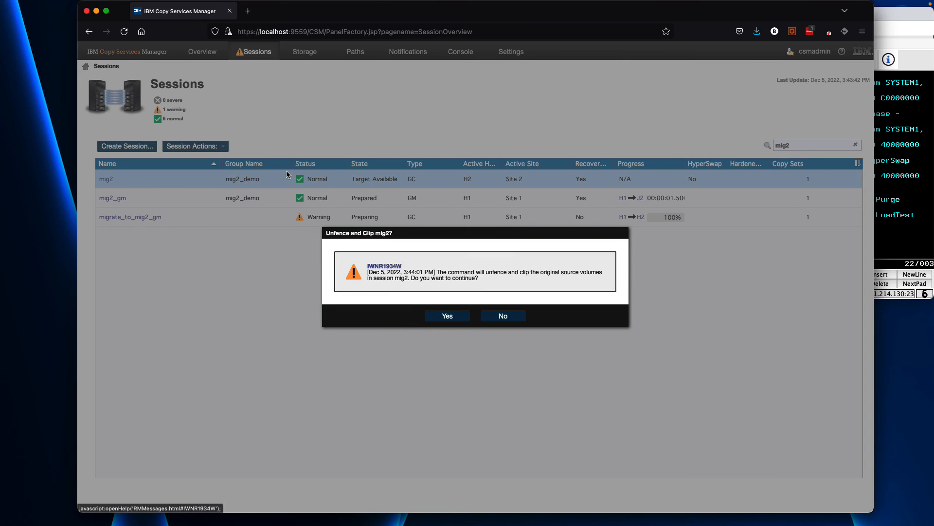
pyautogui.click(444, 318)
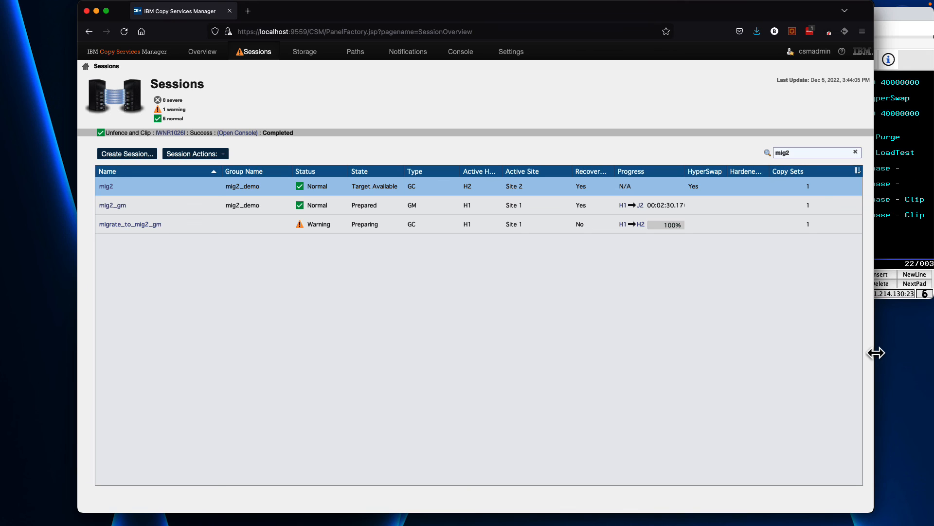
# Widen the browser window and view the migrate_to_mig2_gm session's copy sets and details
pyautogui.moveTo(876, 352); pyautogui.dragTo(894, 353)
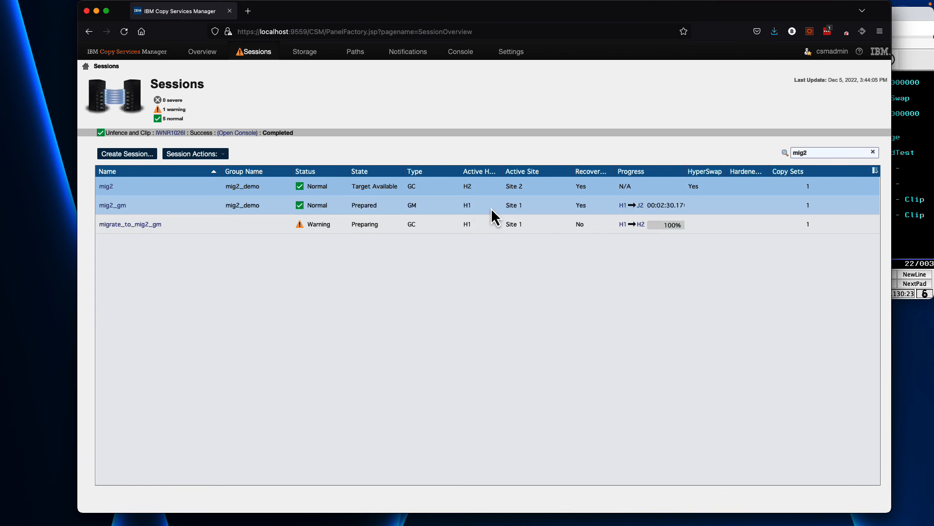
pyautogui.click(200, 206)
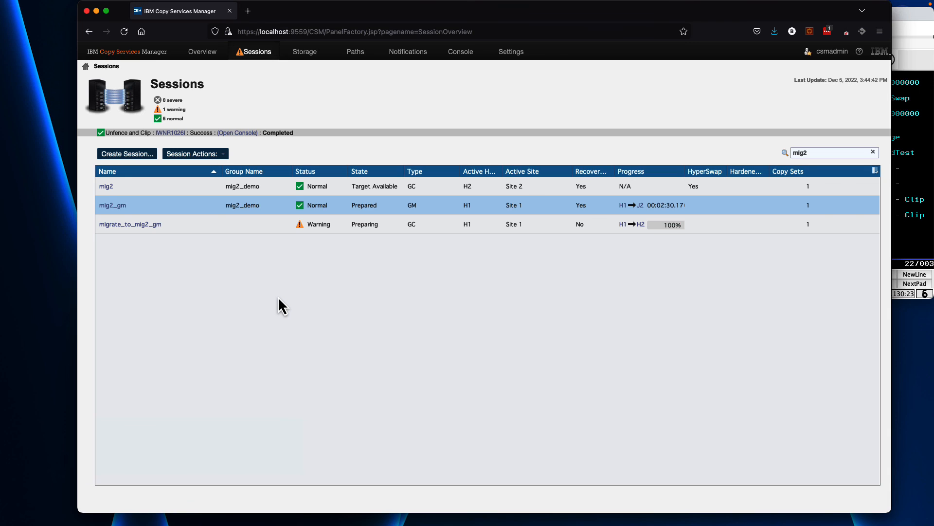
pyautogui.click(176, 226)
pyautogui.click(196, 154)
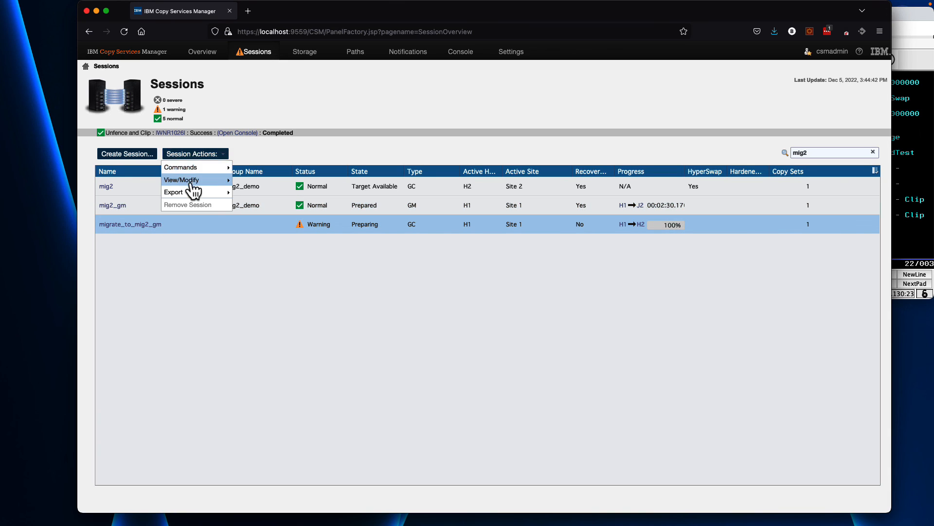
pyautogui.moveTo(193, 181)
pyautogui.click(280, 273)
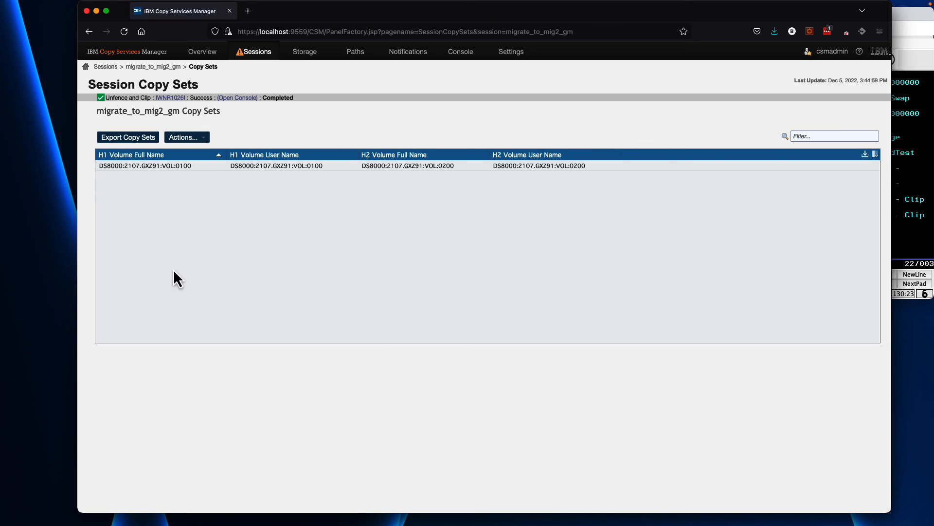
pyautogui.moveTo(190, 171)
pyautogui.click(152, 66)
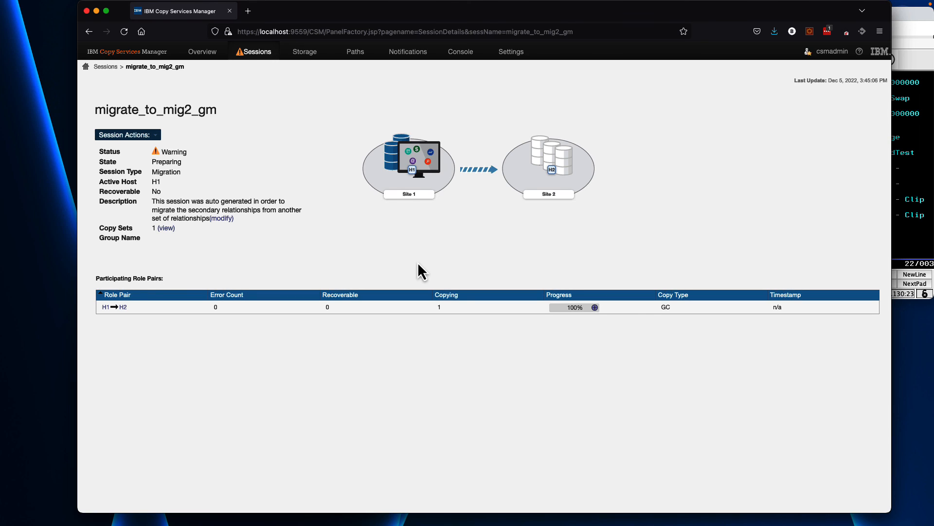
pyautogui.hotkey('ctrl', 'Left')
pyautogui.hotkey('ctrl', 'Right')
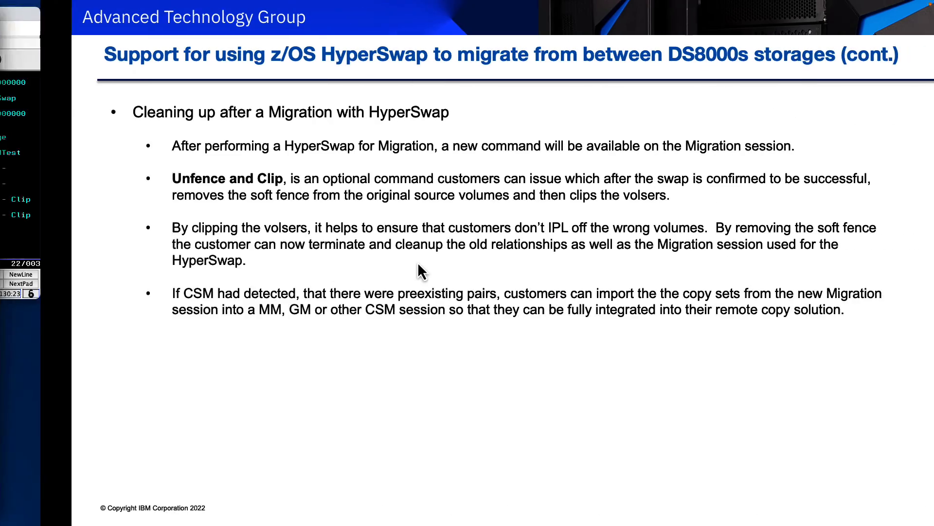
pyautogui.press('Right')
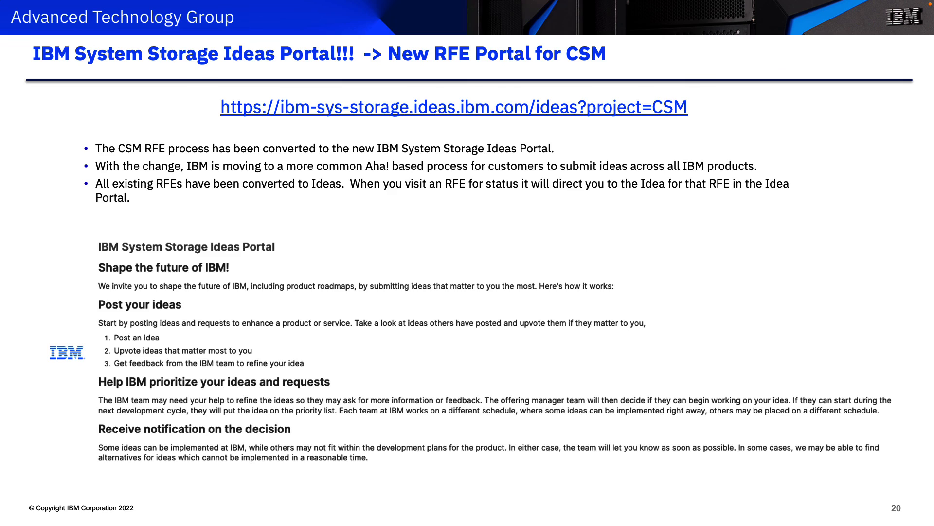